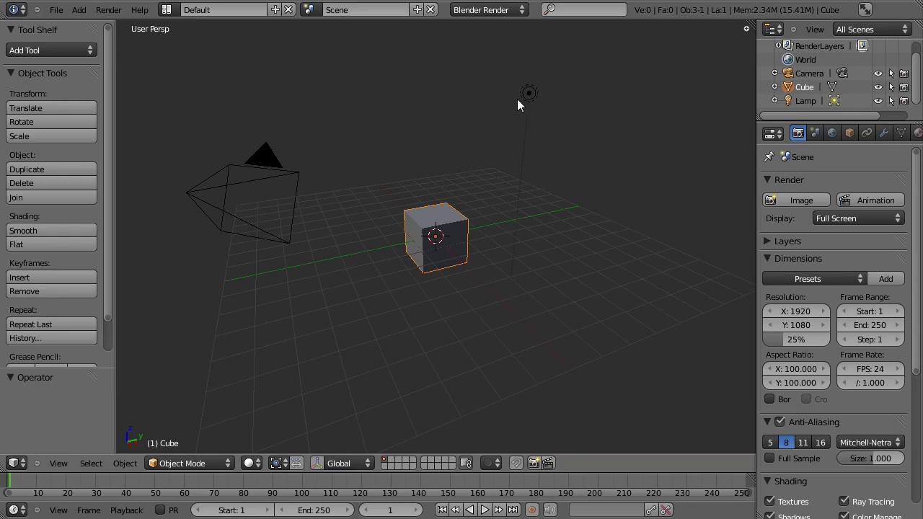
Step: Select the lamp, inspect the scene from the top and through the camera, and render the image from the camera
{"action": "right_click", "coordinate": [536, 93]}
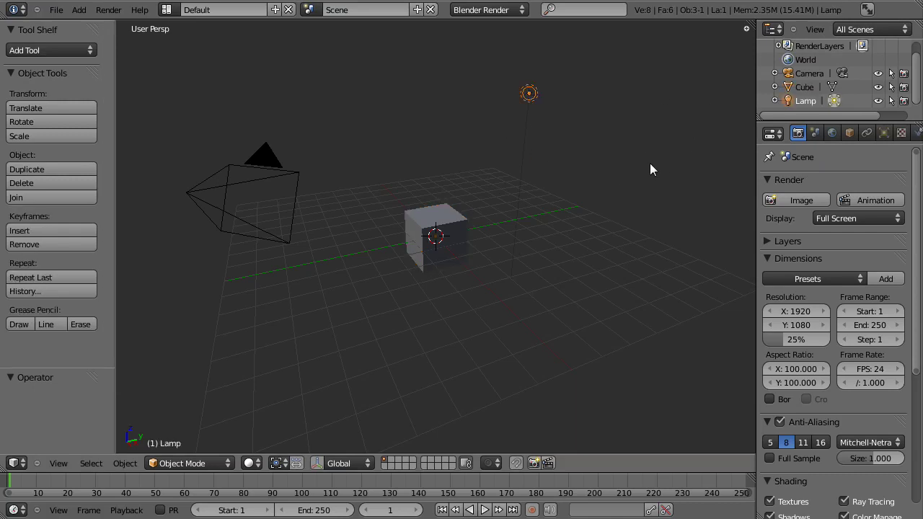
{"action": "key", "text": "KP_7"}
{"action": "key", "text": "KP_5"}
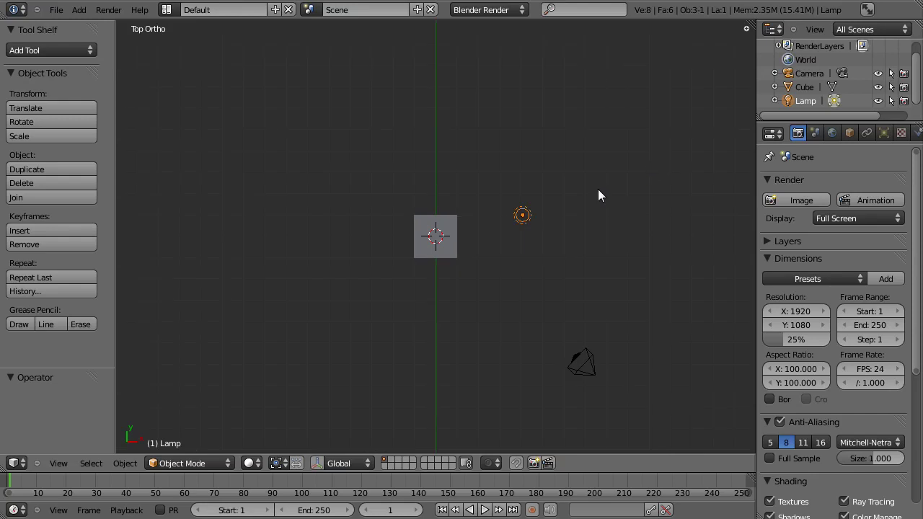
{"action": "middle_click_drag", "start_coordinate": [541, 212], "coordinate": [555, 270]}
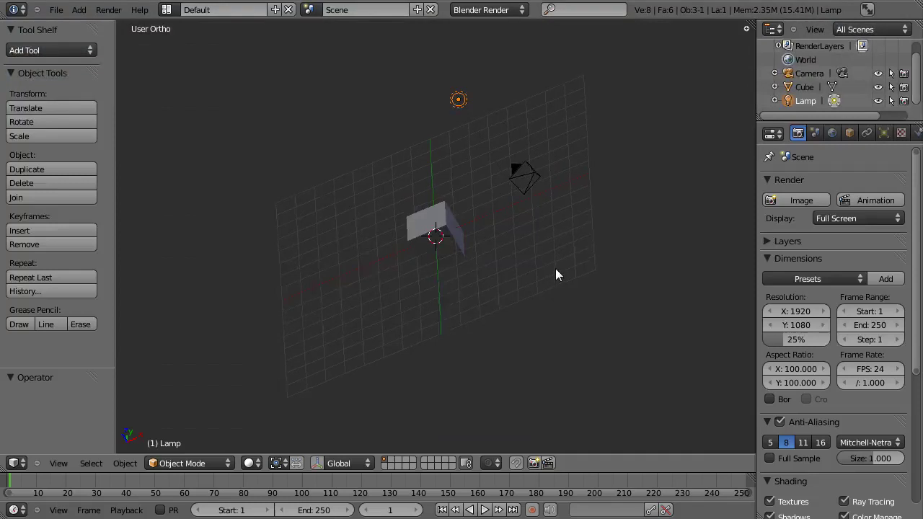
{"action": "key", "text": "KP_0"}
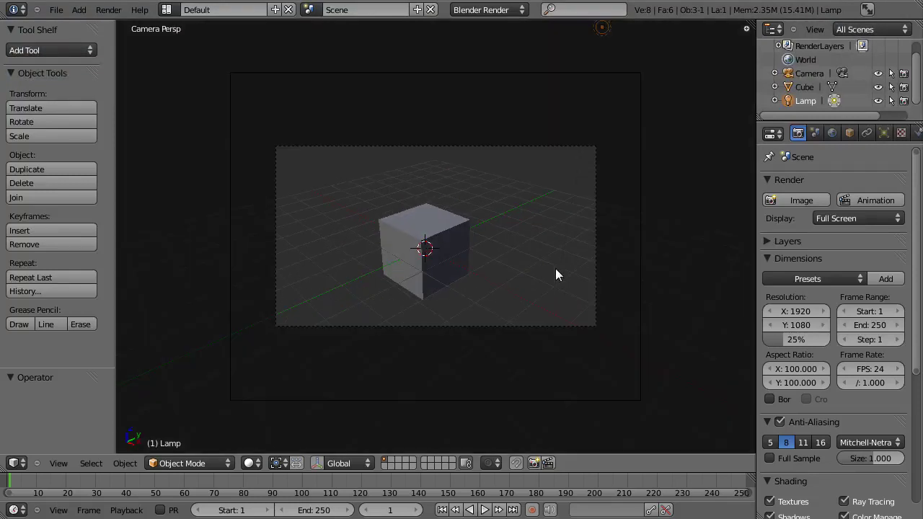
{"action": "scroll", "coordinate": [556, 271], "scroll_direction": "down", "scroll_amount": 2}
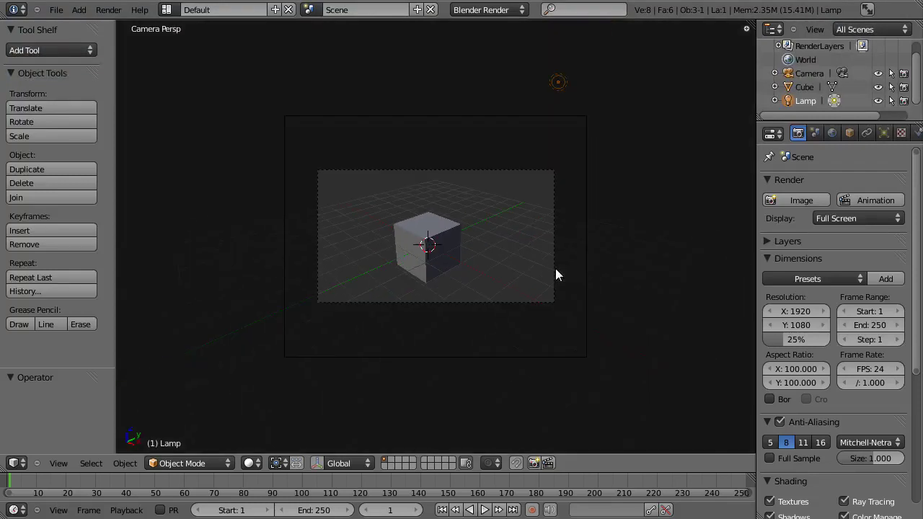
{"action": "left_click", "coordinate": [793, 201]}
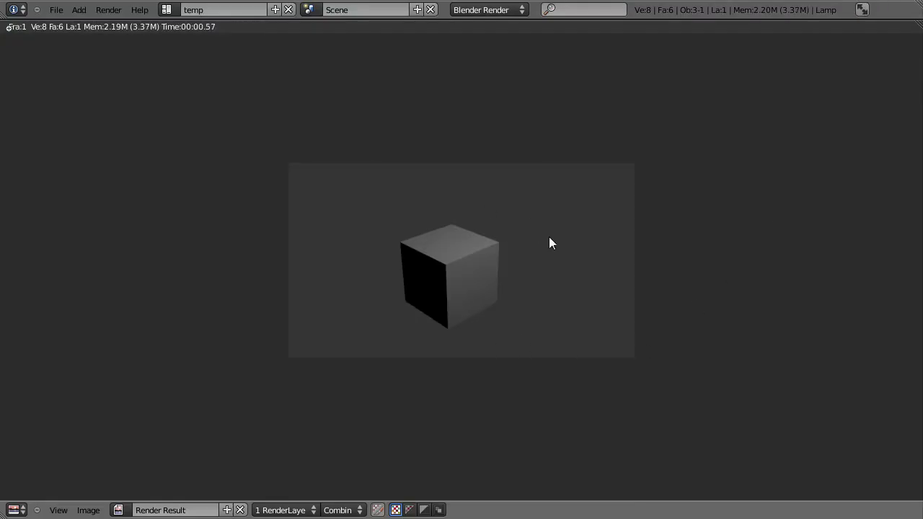
{"action": "key", "text": "Escape"}
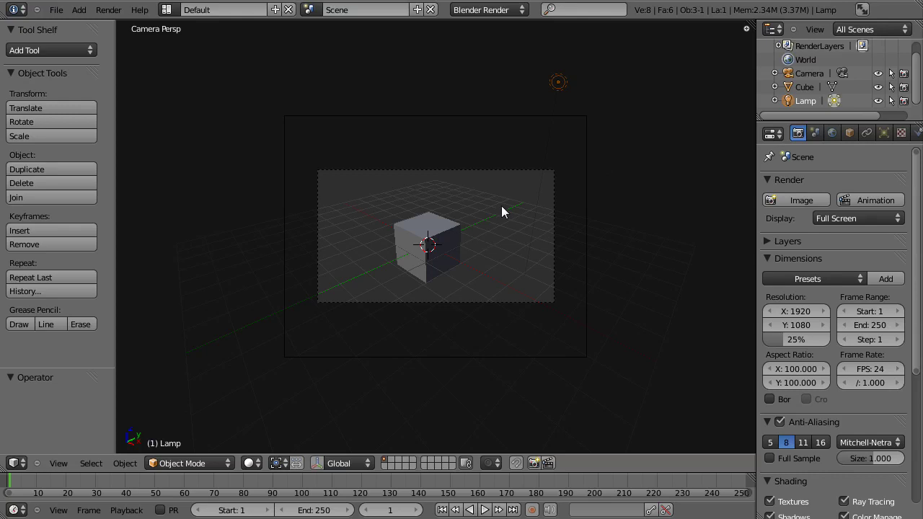
Step: Move the lamp in the top view to directly in front of the cube, checking its placement with a test render
{"action": "key", "text": "KP_7"}
{"action": "scroll", "coordinate": [517, 235], "scroll_direction": "down", "scroll_amount": 5}
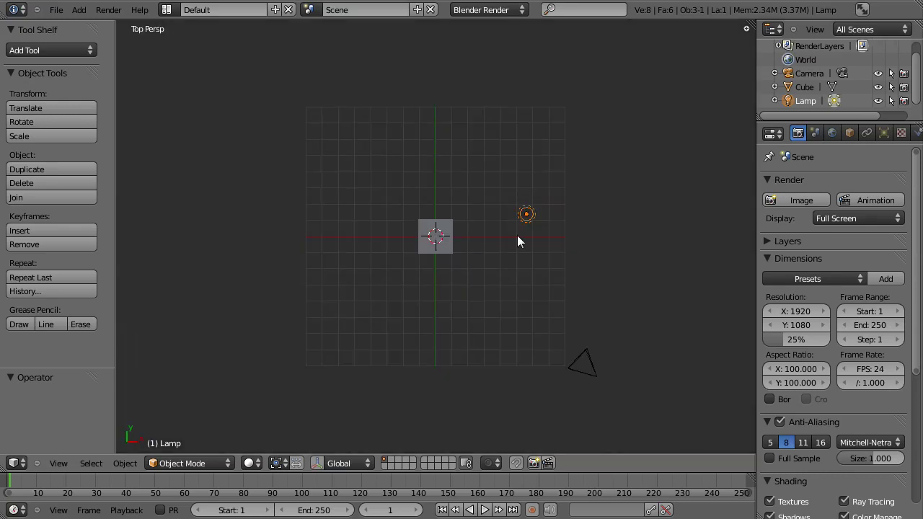
{"action": "key", "text": "g"}
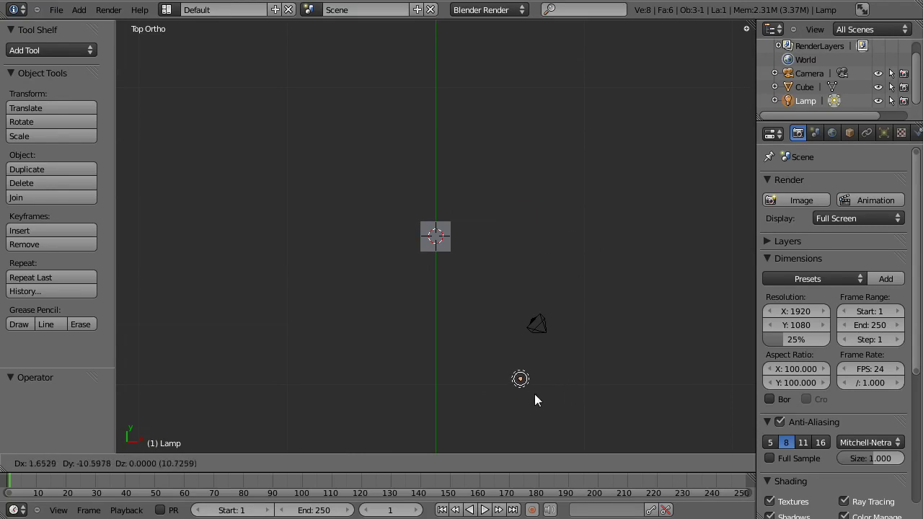
{"action": "left_click", "coordinate": [486, 353]}
{"action": "left_click", "coordinate": [786, 198]}
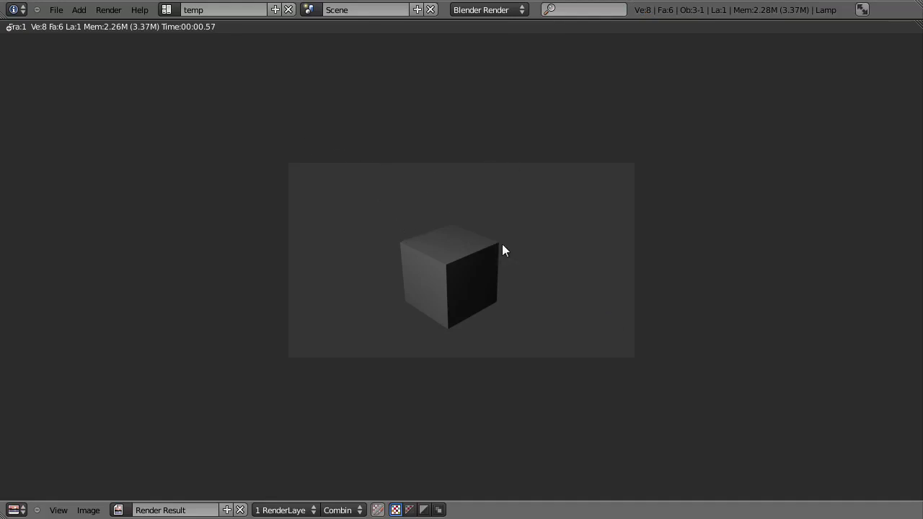
{"action": "key", "text": "Escape"}
{"action": "key", "text": "g"}
{"action": "left_click", "coordinate": [444, 368]}
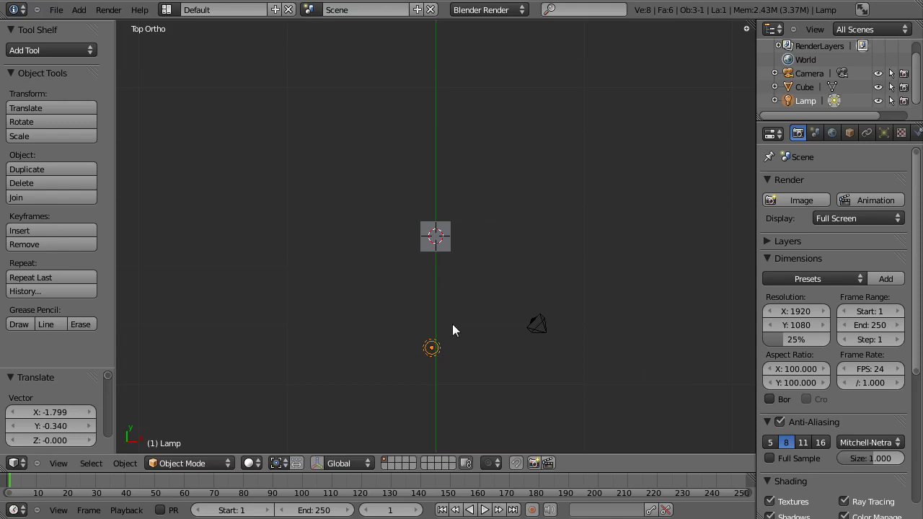
Step: Duplicate the lamp, place the copy on the positive X side and slightly behind the cube, and test-render the scene
{"action": "key", "text": "shift+d"}
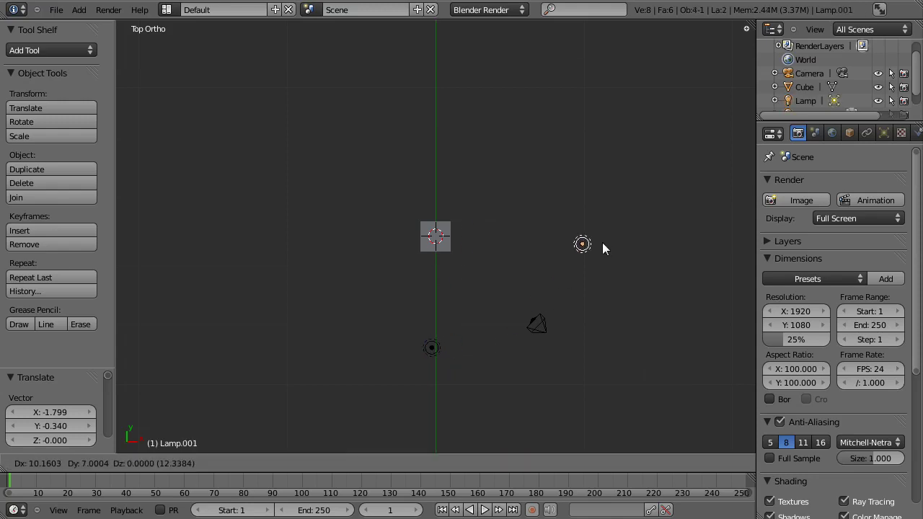
{"action": "left_click", "coordinate": [597, 206]}
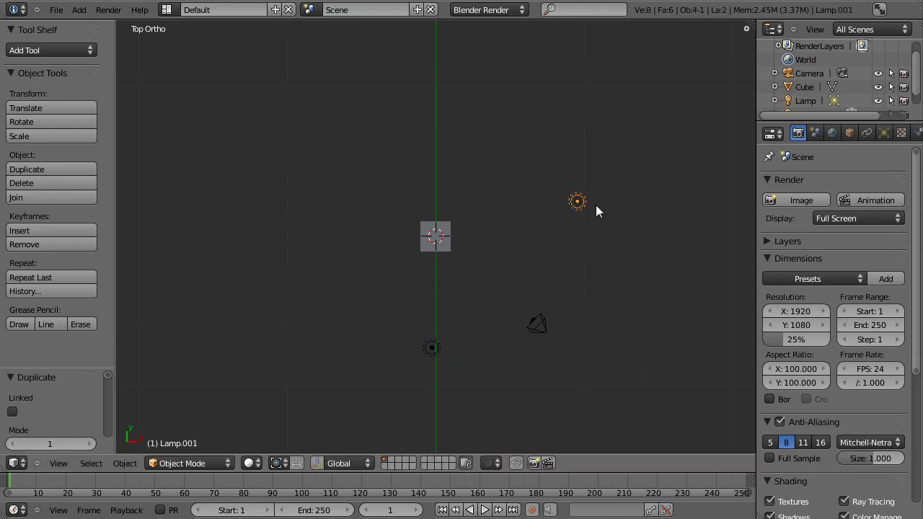
{"action": "left_click", "coordinate": [797, 196]}
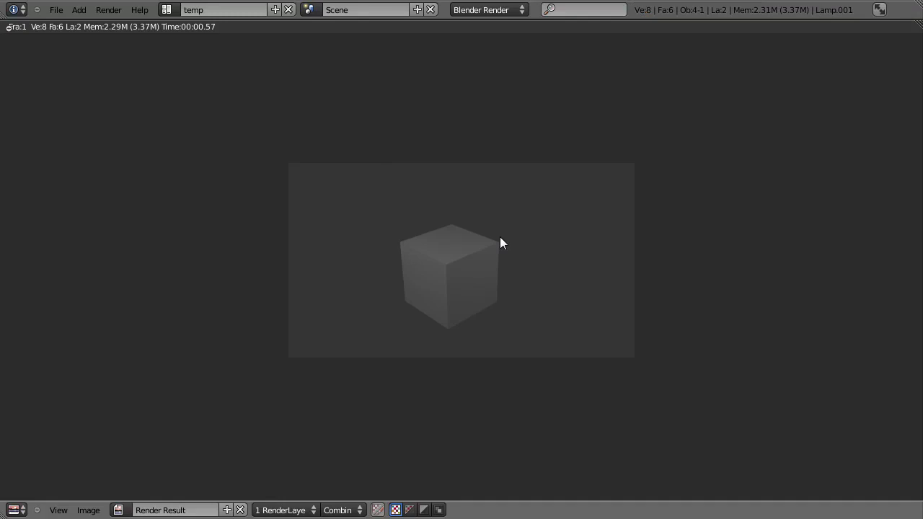
{"action": "key", "text": "Escape"}
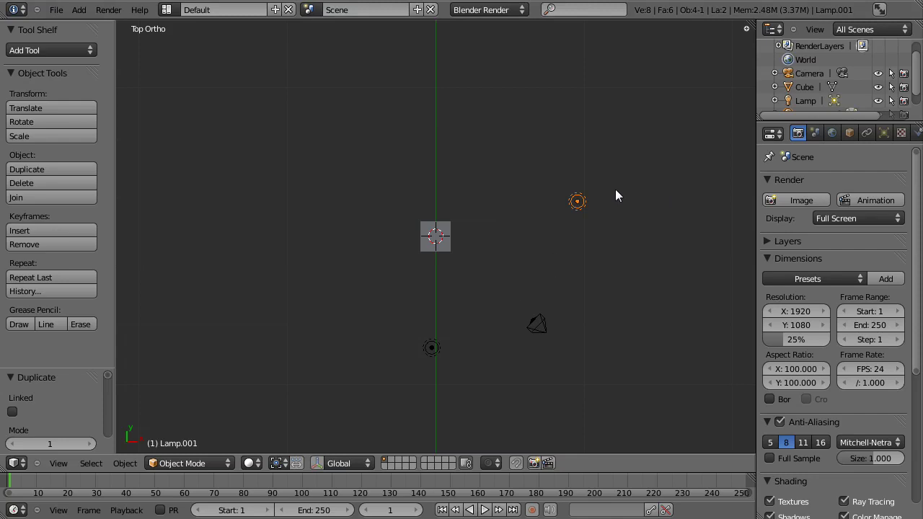
Step: Change the duplicated lamp's color to blue and set its energy to 0.75
{"action": "left_click", "coordinate": [887, 134]}
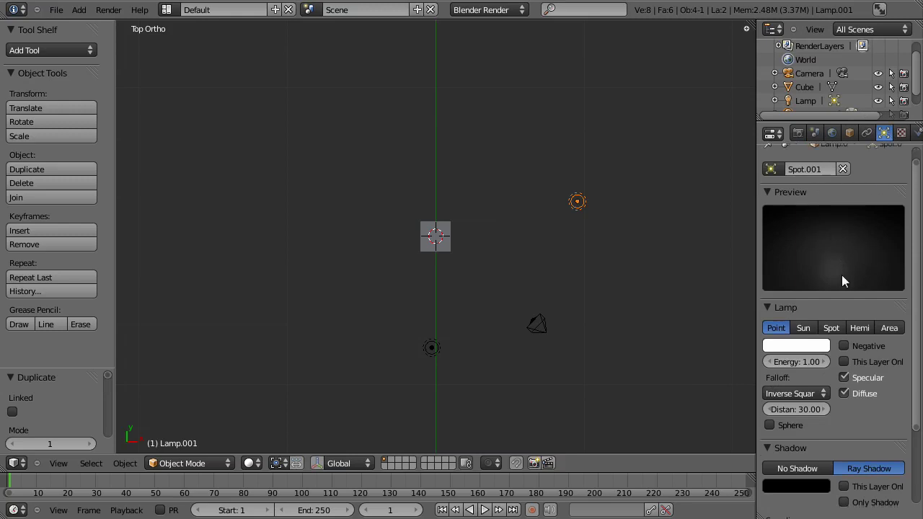
{"action": "scroll", "coordinate": [848, 260], "scroll_direction": "down", "scroll_amount": 2}
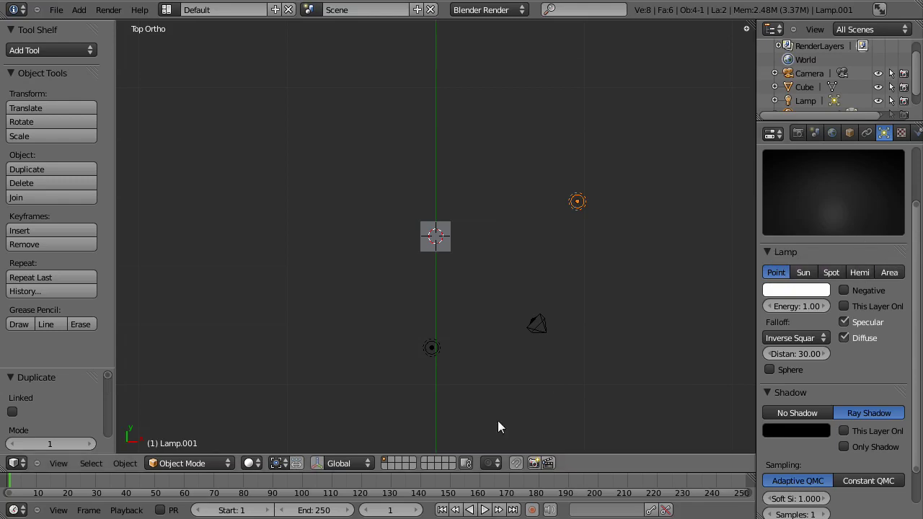
{"action": "left_click", "coordinate": [812, 291]}
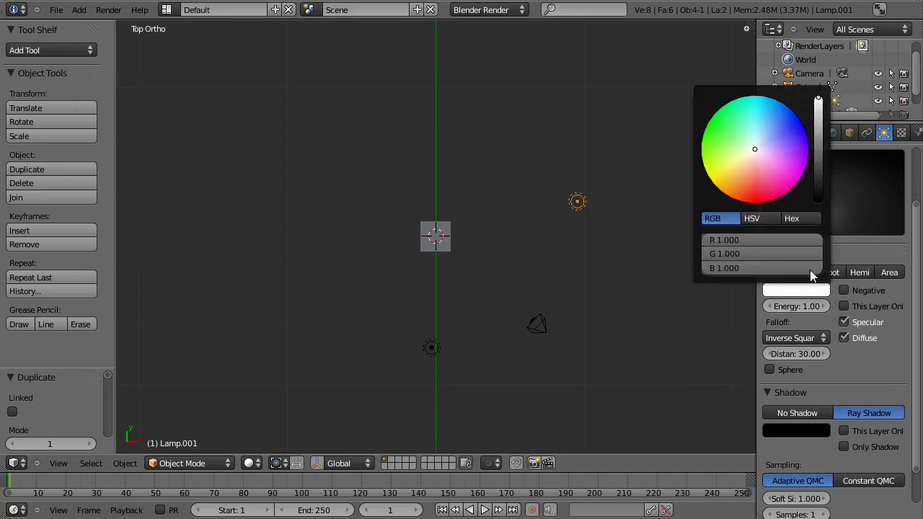
{"action": "left_click_drag", "start_coordinate": [755, 143], "coordinate": [802, 119]}
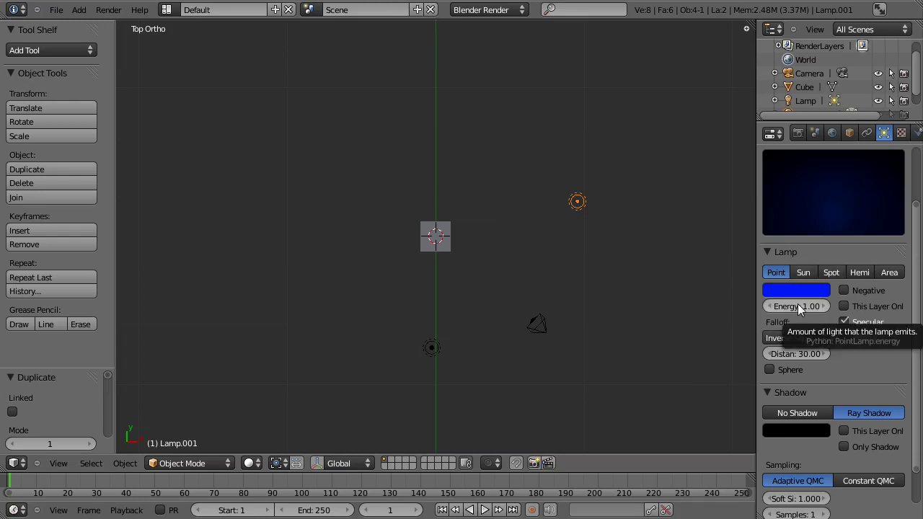
{"action": "left_click_drag", "start_coordinate": [798, 303], "coordinate": [612, 313]}
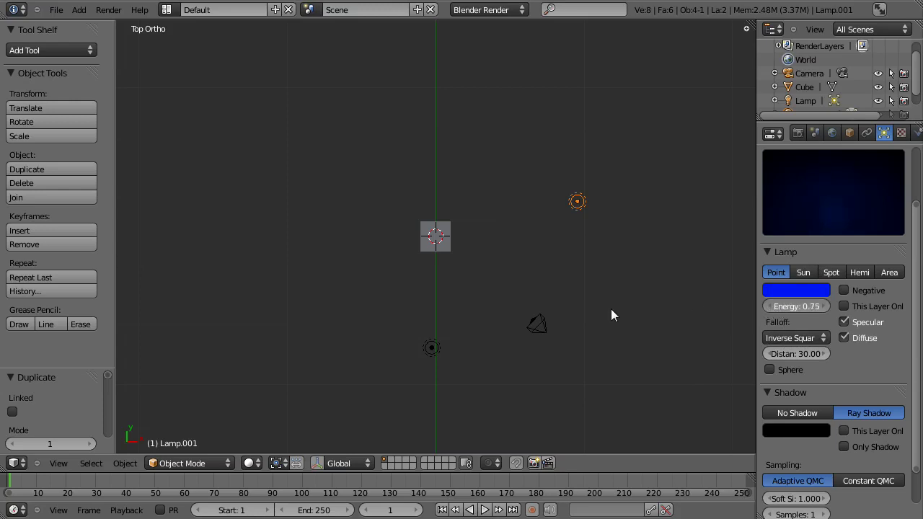
Step: Render the scene to check the blue lamp's effect on the cube
{"action": "left_click", "coordinate": [798, 134]}
{"action": "left_click", "coordinate": [784, 203]}
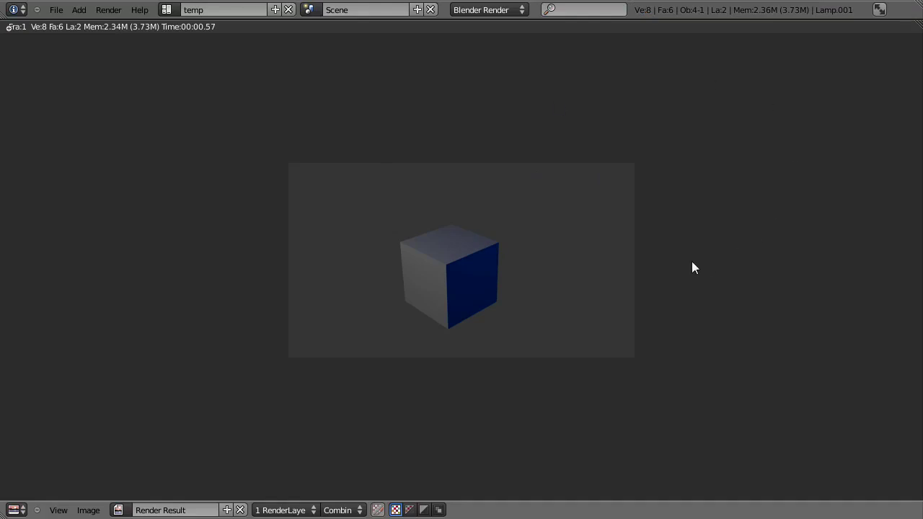
{"action": "key", "text": "Escape"}
Step: Move the blue lamp closer to the cube by about -4.62 in X and 0.39 in Z, and test-render the scene
{"action": "key", "text": "KP_1"}
{"action": "key", "text": "g"}
{"action": "left_click", "coordinate": [508, 243]}
{"action": "key", "text": "KP_7"}
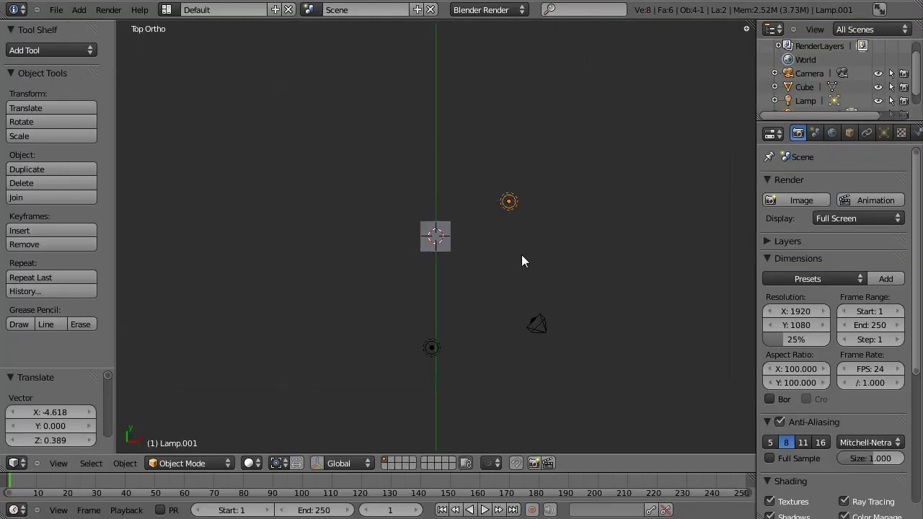
{"action": "left_click", "coordinate": [828, 200]}
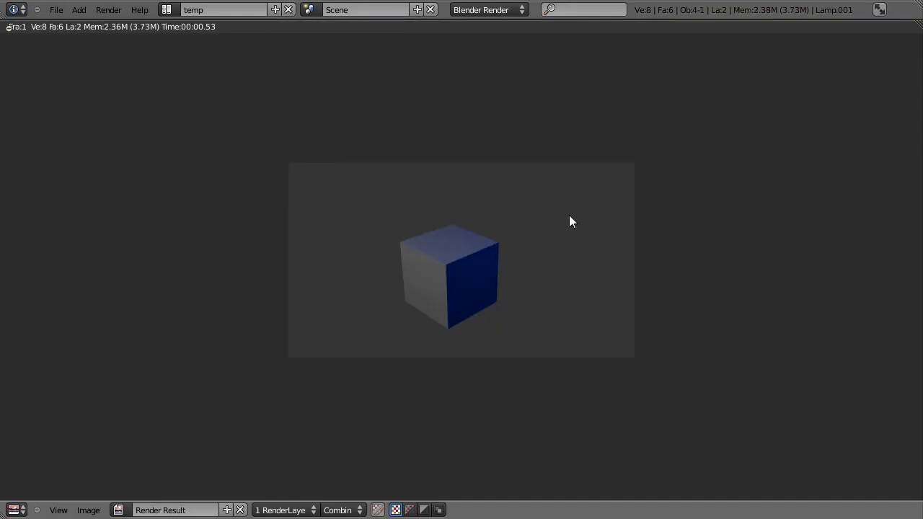
{"action": "key", "text": "Escape"}
Step: Adjust the energy of the white lamp in front of the cube
{"action": "right_click", "coordinate": [436, 343]}
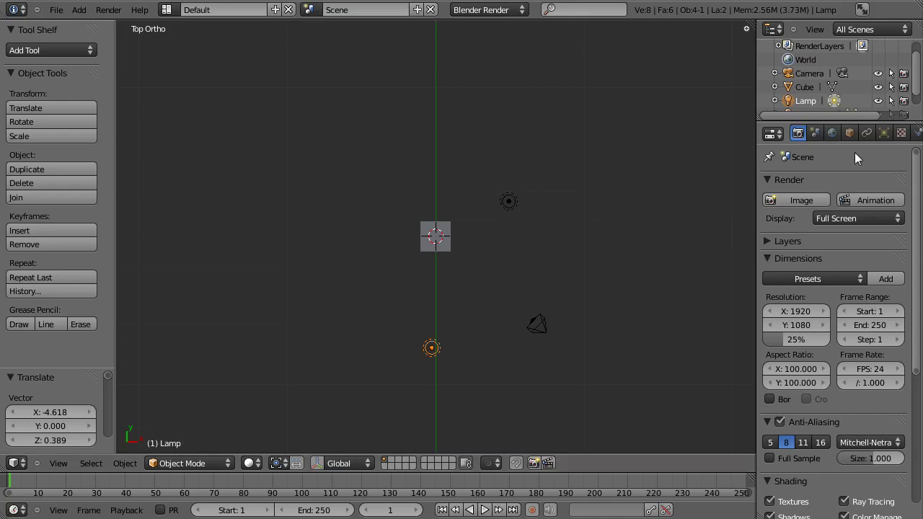
{"action": "left_click", "coordinate": [889, 135]}
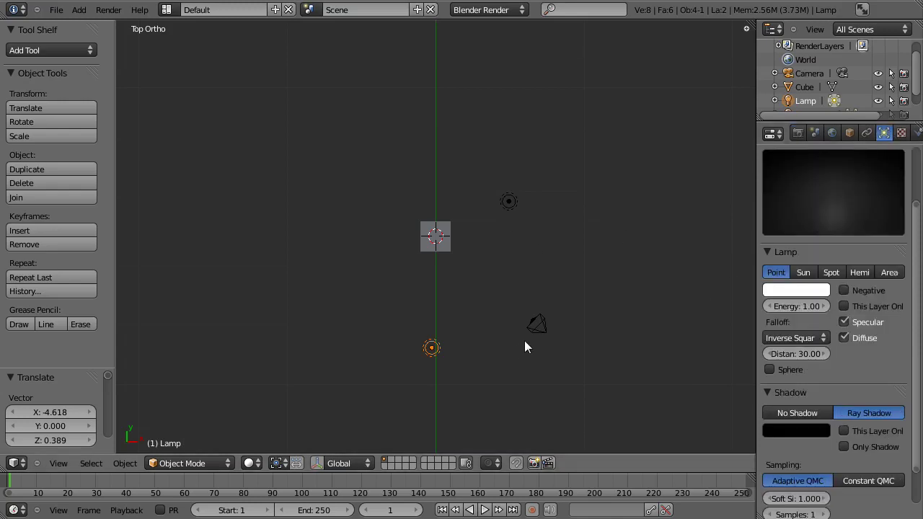
{"action": "left_click_drag", "start_coordinate": [803, 305], "coordinate": [582, 256]}
Step: Set the blue lamp's energy to 0.52 and test-render the scene
{"action": "right_click", "coordinate": [510, 196]}
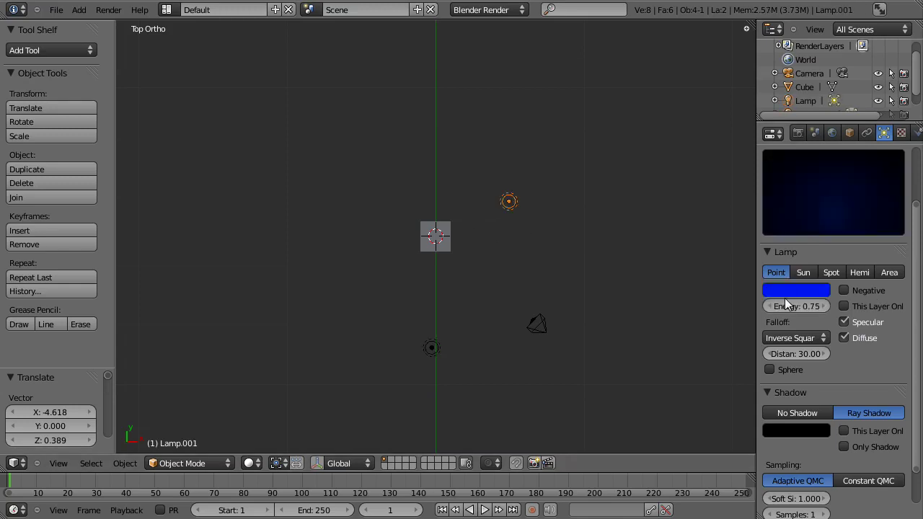
{"action": "left_click_drag", "start_coordinate": [786, 305], "coordinate": [623, 321]}
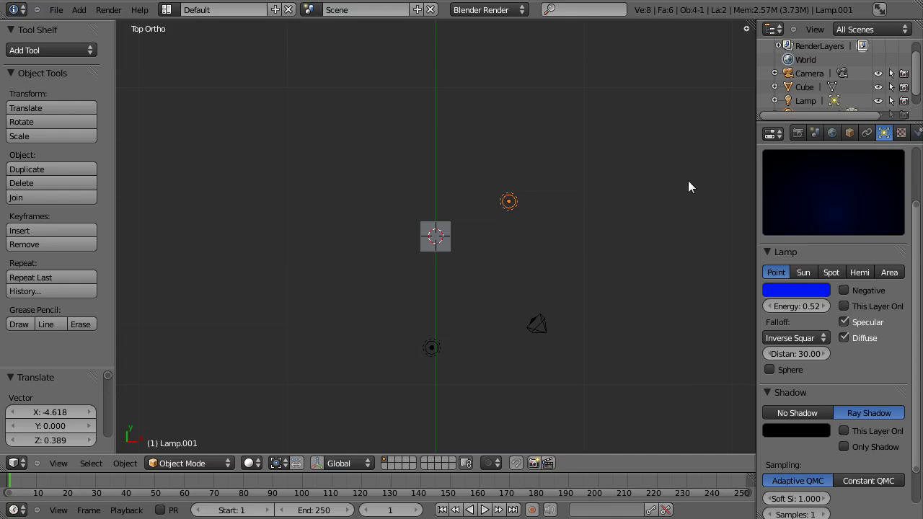
{"action": "key", "text": "F12"}
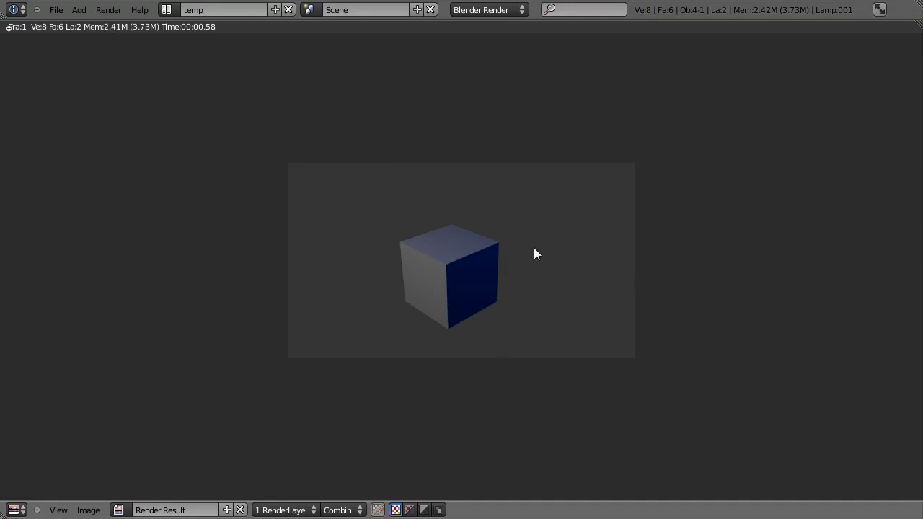
{"action": "key", "text": "Escape"}
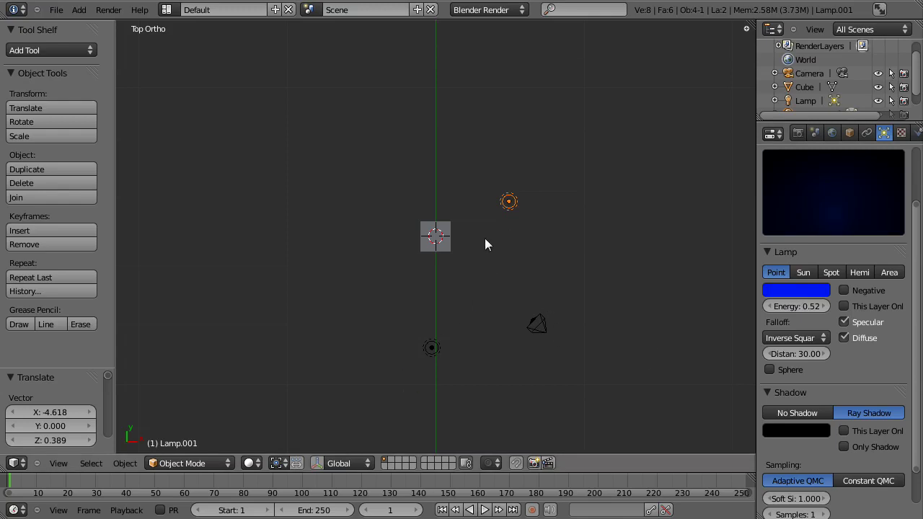
{"action": "key", "text": "shift+a"}
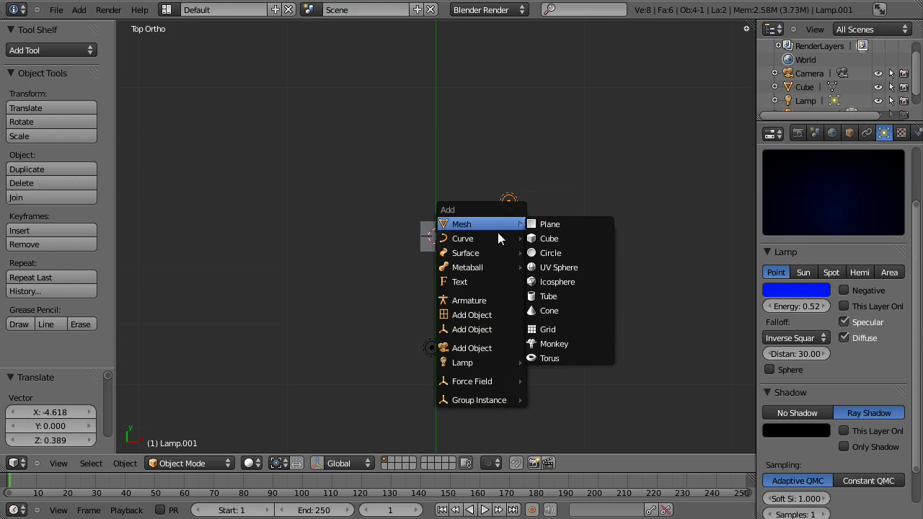
{"action": "mouse_move", "coordinate": [471, 365]}
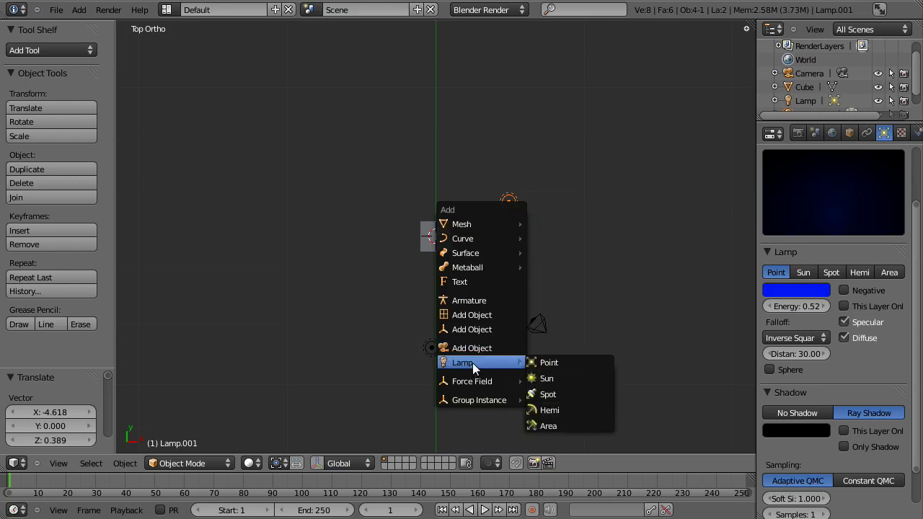
{"action": "key", "text": "Escape"}
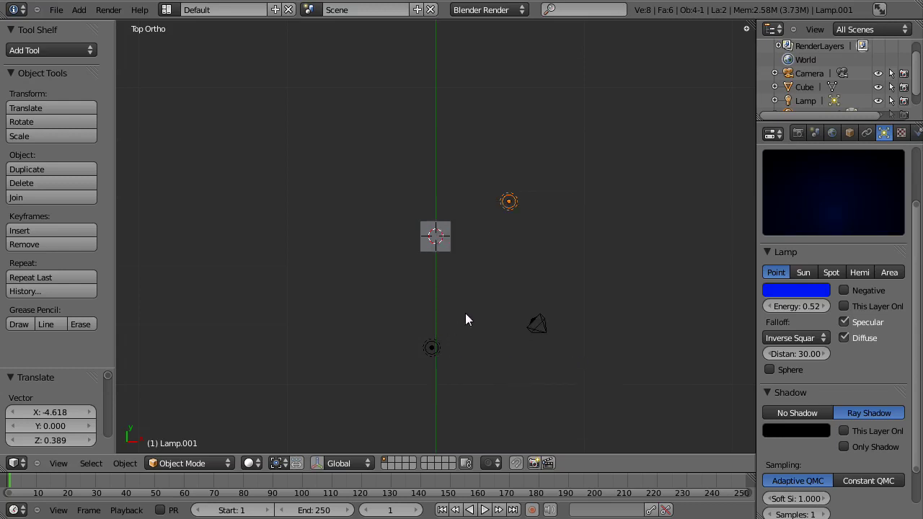
Step: Add a sun lamp and move it away from the cube by about 14.01 in X and -9.98 in Y
{"action": "key", "text": "shift+a"}
{"action": "mouse_move", "coordinate": [450, 445]}
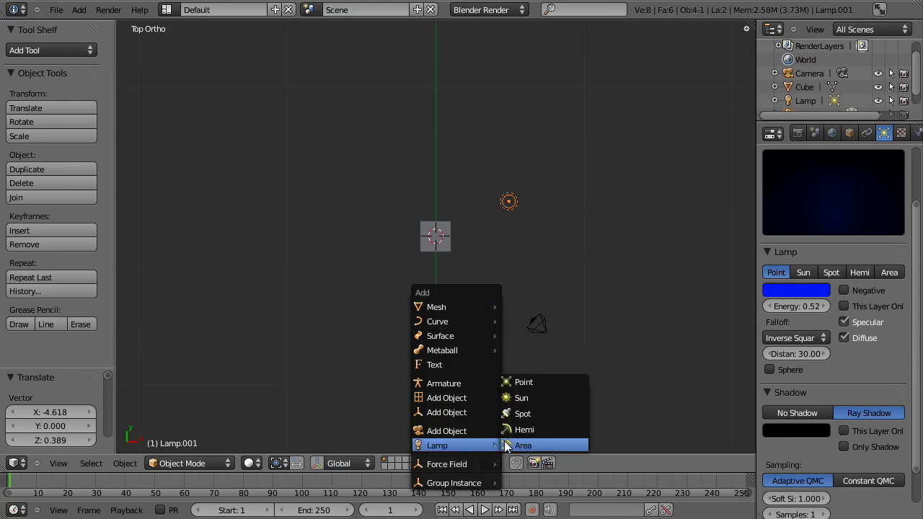
{"action": "left_click", "coordinate": [532, 399]}
{"action": "scroll", "coordinate": [477, 345], "scroll_direction": "down", "scroll_amount": 4}
{"action": "key", "text": "g"}
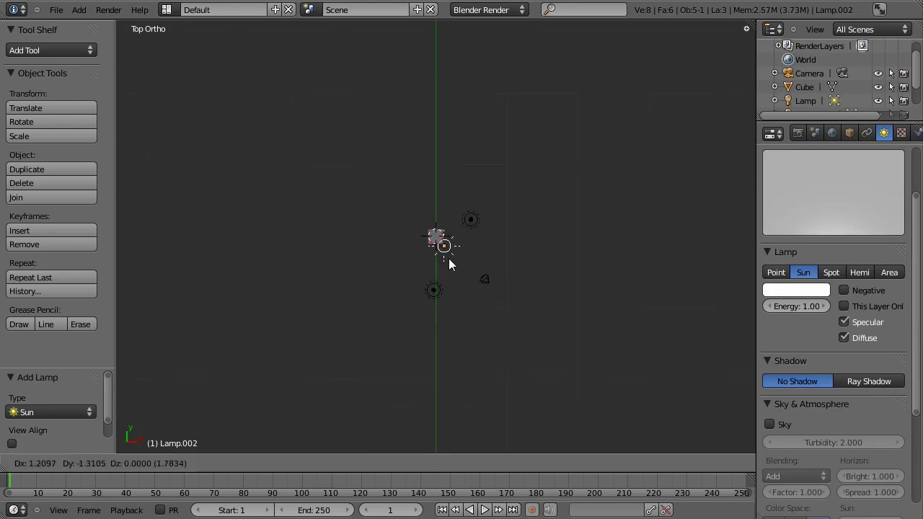
{"action": "left_click", "coordinate": [537, 316]}
Step: In front view, rotate the sun lamp about 1.05 radians toward the cube and raise it about 9.27 in Z
{"action": "key", "text": "KP_1"}
{"action": "key", "text": "r"}
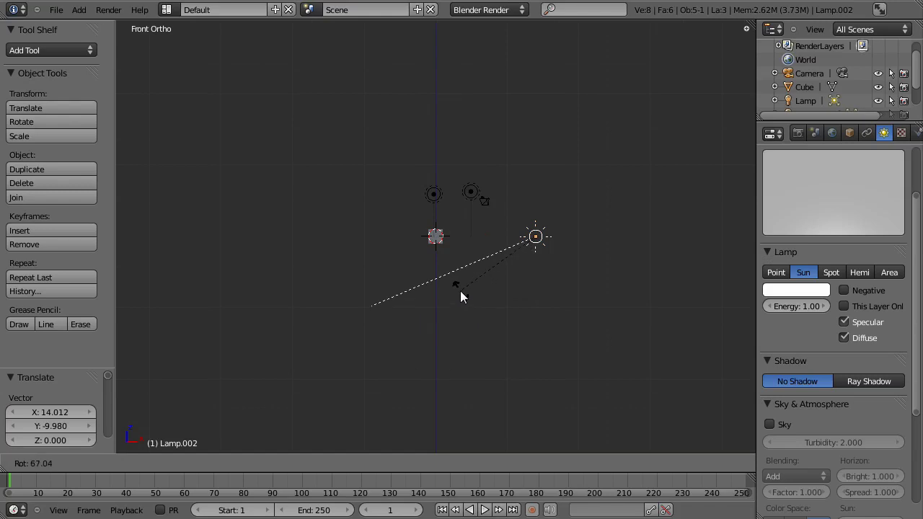
{"action": "left_click", "coordinate": [445, 318]}
{"action": "key", "text": "g"}
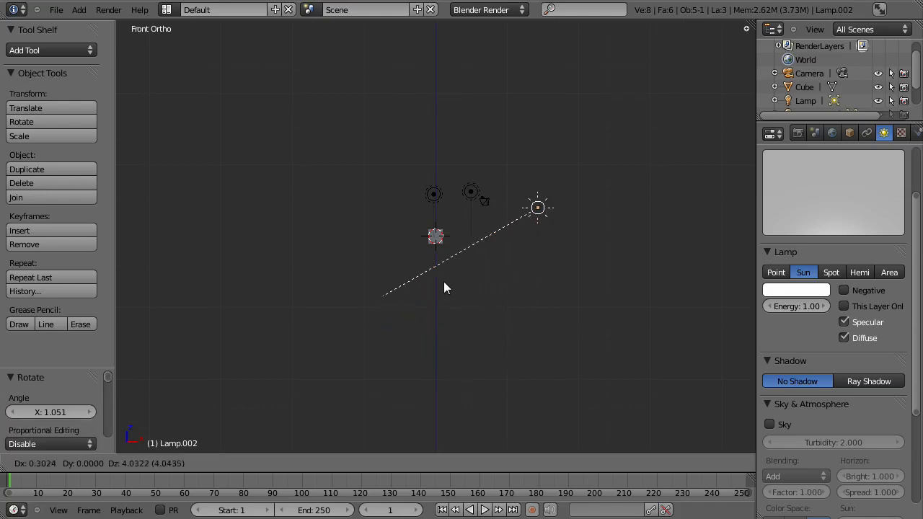
{"action": "left_click", "coordinate": [441, 252]}
{"action": "key", "text": "KP_3"}
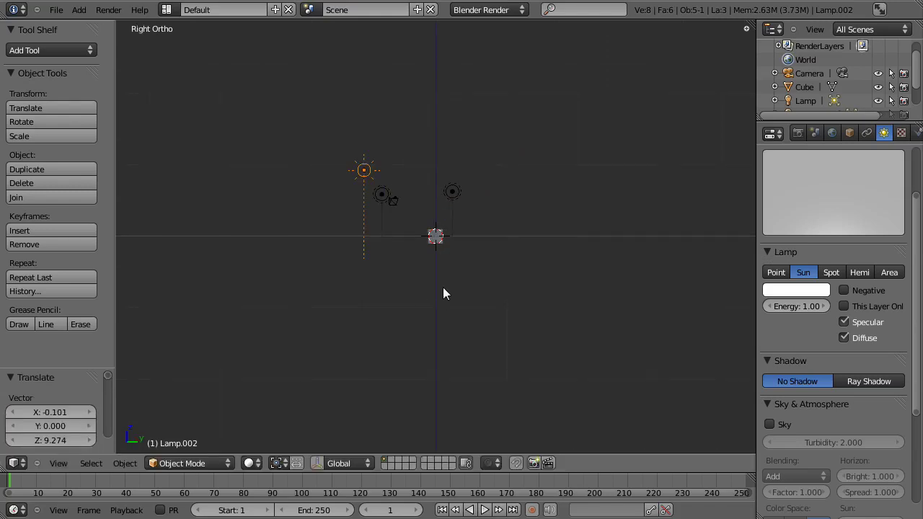
Step: In top view, rotate the sun lamp about 0.65 radians, move it about -1.11 in X and 0.40 in Y, and test-render
{"action": "key", "text": "KP_7"}
{"action": "key", "text": "r"}
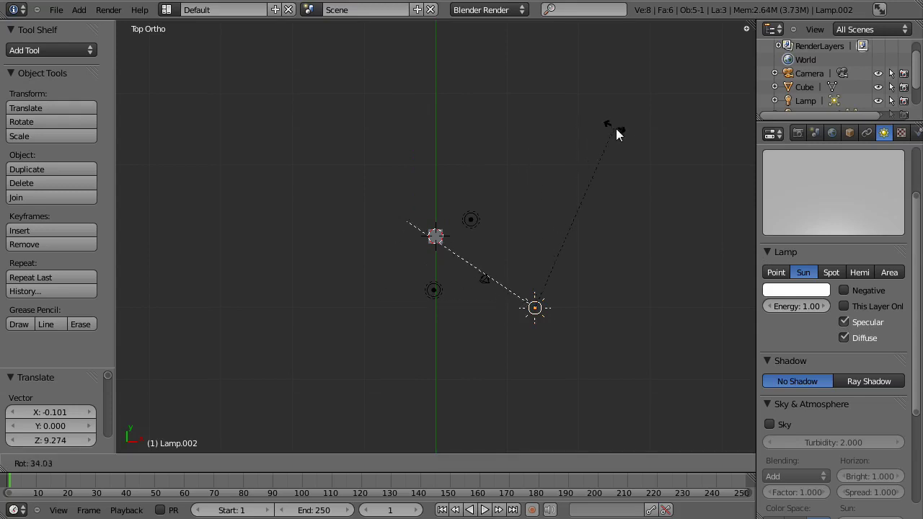
{"action": "left_click", "coordinate": [621, 135]}
{"action": "key", "text": "g"}
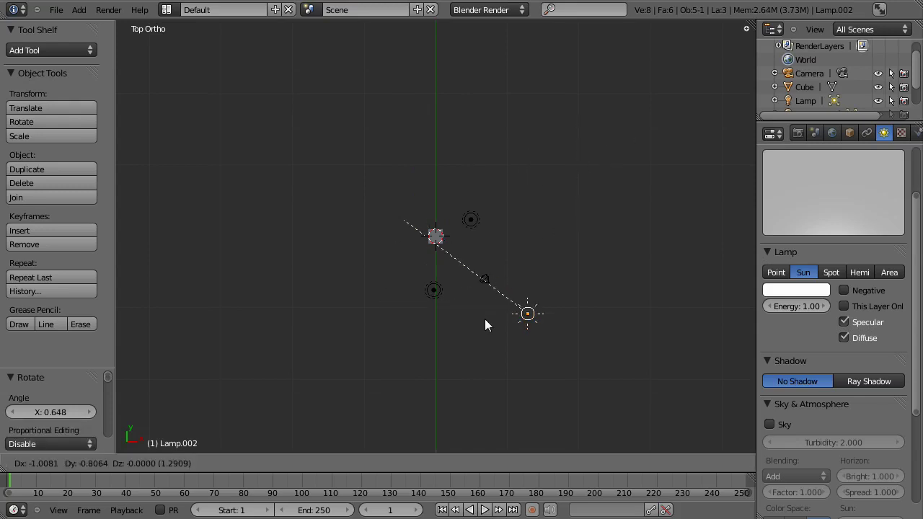
{"action": "left_click", "coordinate": [483, 310]}
{"action": "key", "text": "F12"}
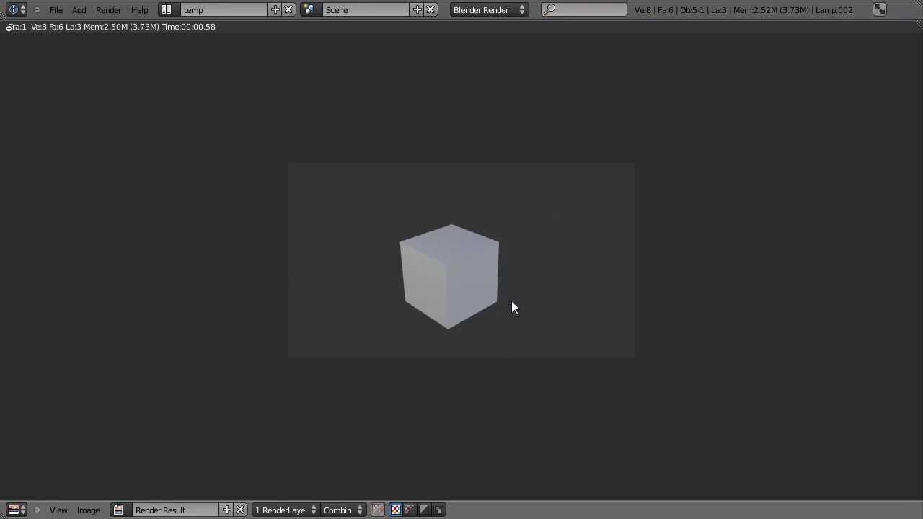
{"action": "key", "text": "Escape"}
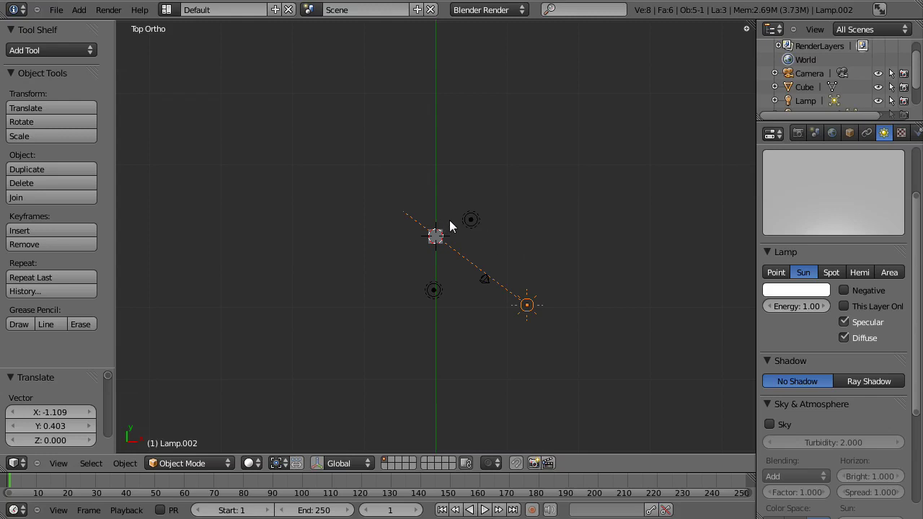
Step: Delete the blue point lamp behind the cube
{"action": "right_click", "coordinate": [471, 219]}
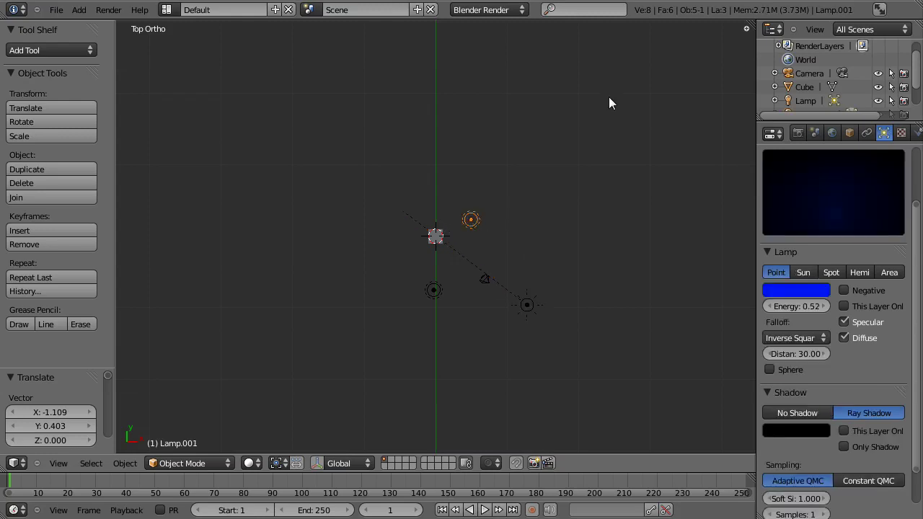
{"action": "key", "text": "x"}
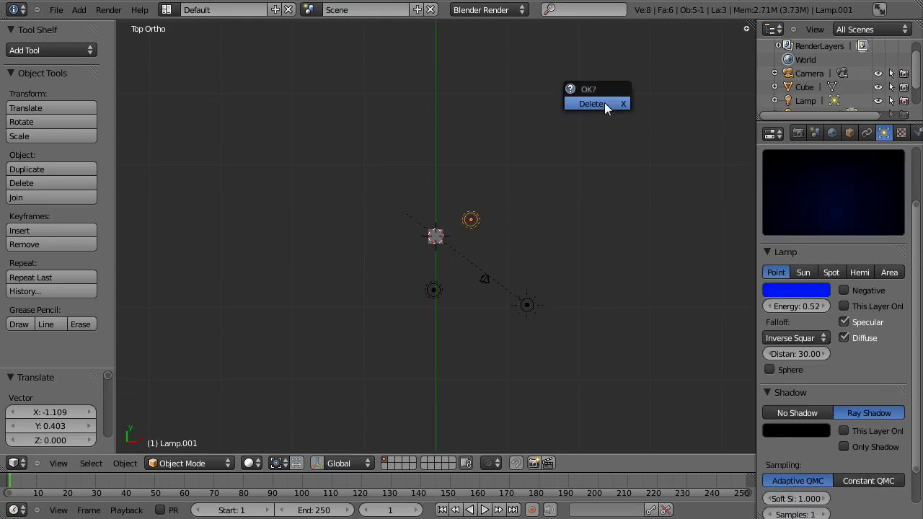
{"action": "left_click", "coordinate": [604, 103]}
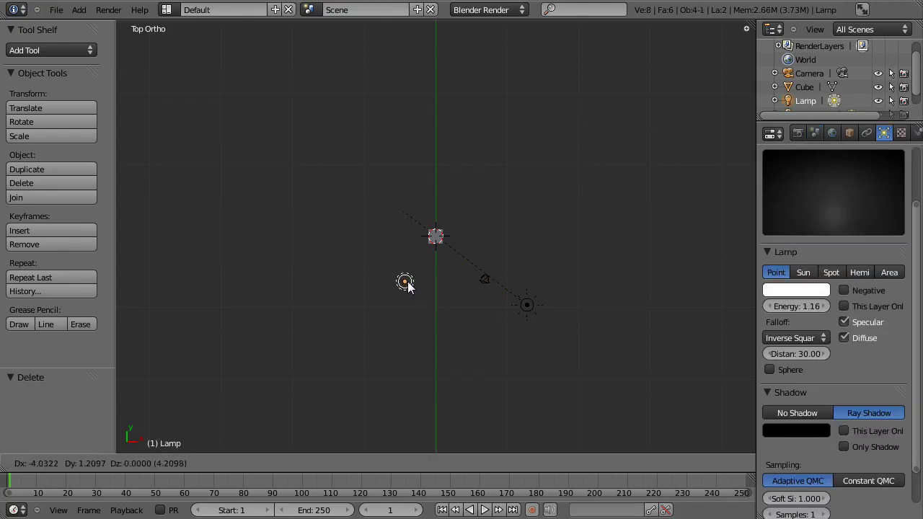
Step: Move the white point lamp about -8.37 in X and 3.63 in Y, and test-render the scene
{"action": "left_click", "coordinate": [377, 268]}
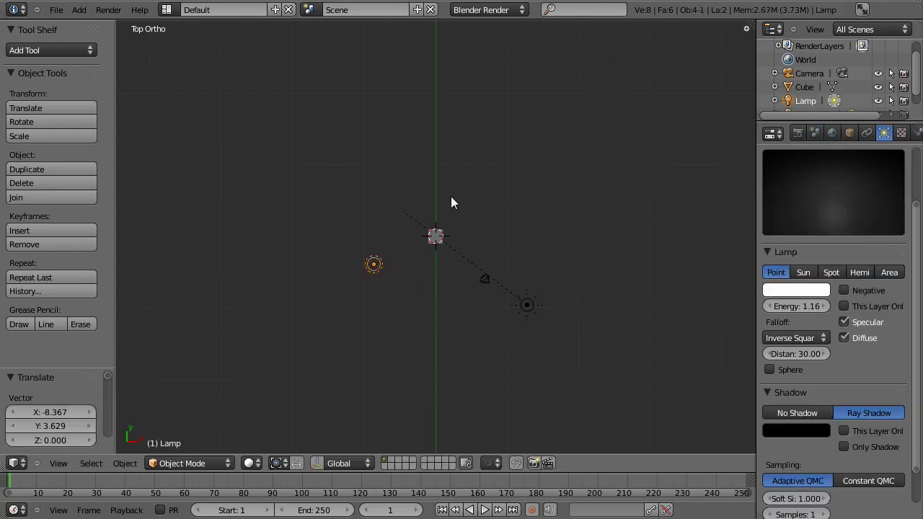
{"action": "key", "text": "F12"}
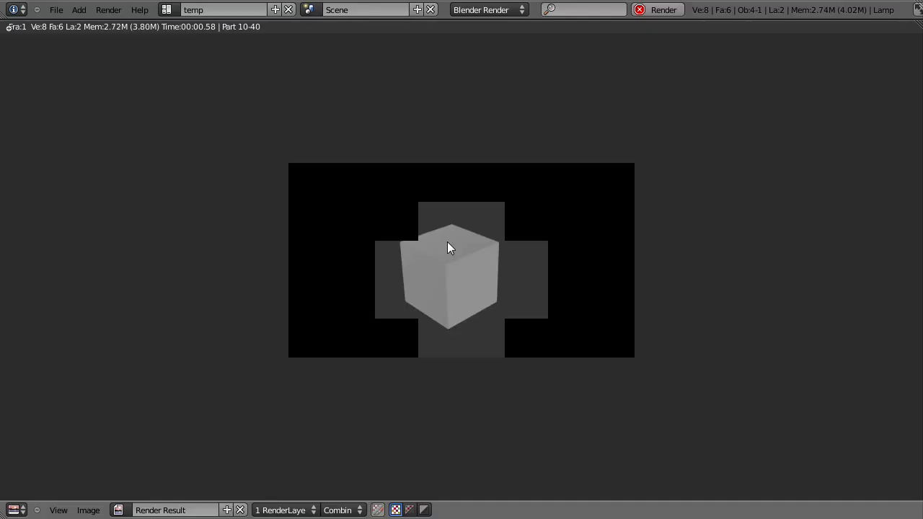
{"action": "key", "text": "Escape"}
Step: Move the sun lamp slightly outward and toward positive Y, and rotate it about -0.42 radians to aim at the cube
{"action": "right_click", "coordinate": [534, 317]}
{"action": "key", "text": "r"}
{"action": "right_click", "coordinate": [546, 310]}
{"action": "key", "text": "g"}
{"action": "left_click", "coordinate": [544, 322]}
{"action": "key", "text": "r"}
{"action": "left_click", "coordinate": [574, 324]}
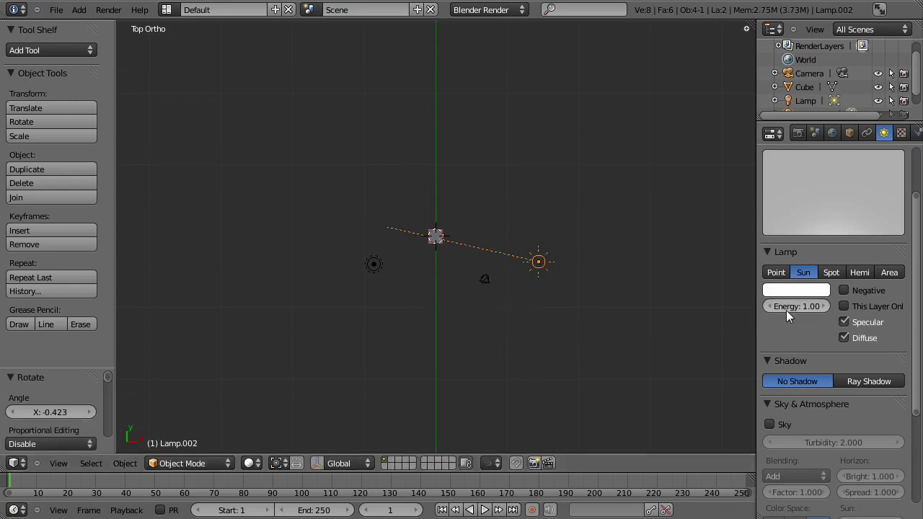
Step: Set the sun lamp's energy to 0.92 and test-render the scene
{"action": "left_click", "coordinate": [775, 305]}
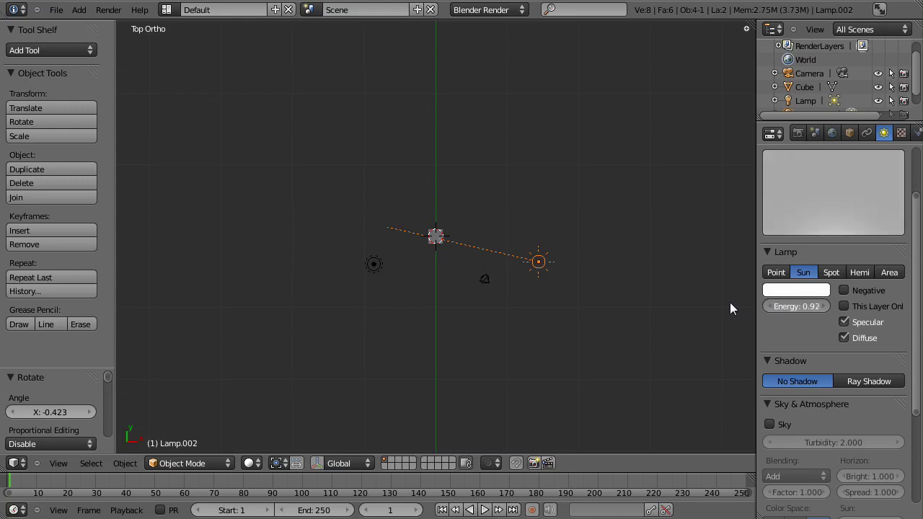
{"action": "key", "text": "F12"}
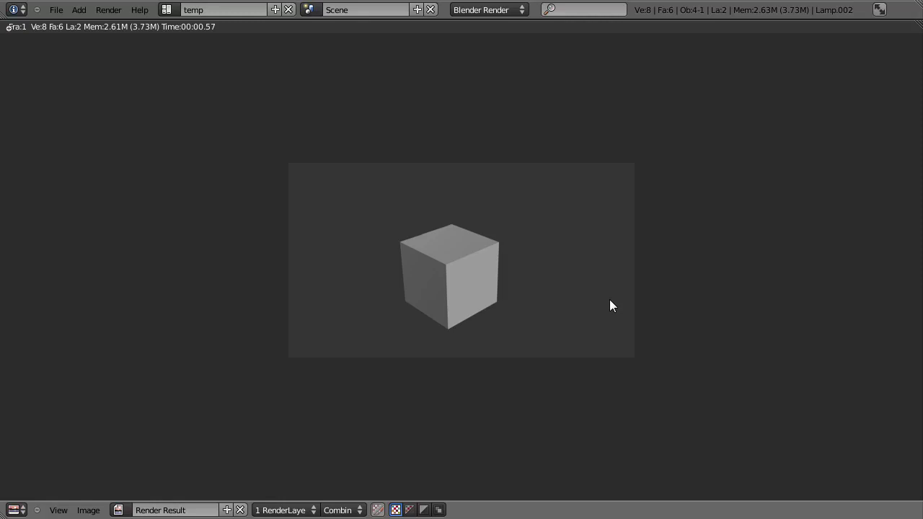
{"action": "key", "text": "Escape"}
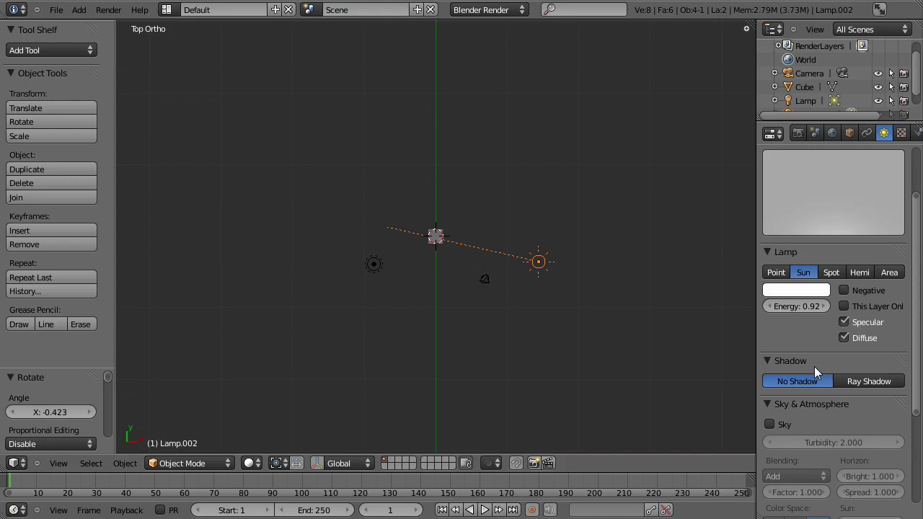
{"action": "scroll", "coordinate": [868, 265], "scroll_direction": "down", "scroll_amount": 5}
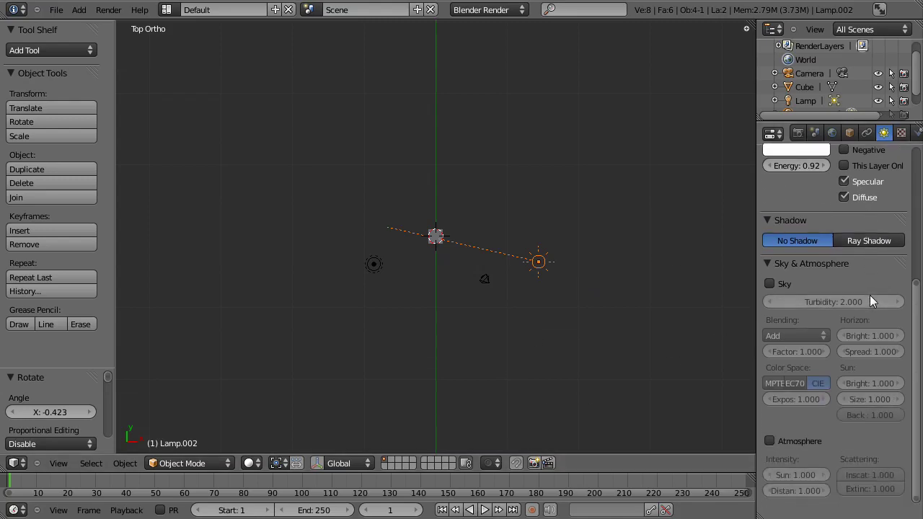
{"action": "scroll", "coordinate": [869, 295], "scroll_direction": "up", "scroll_amount": 7}
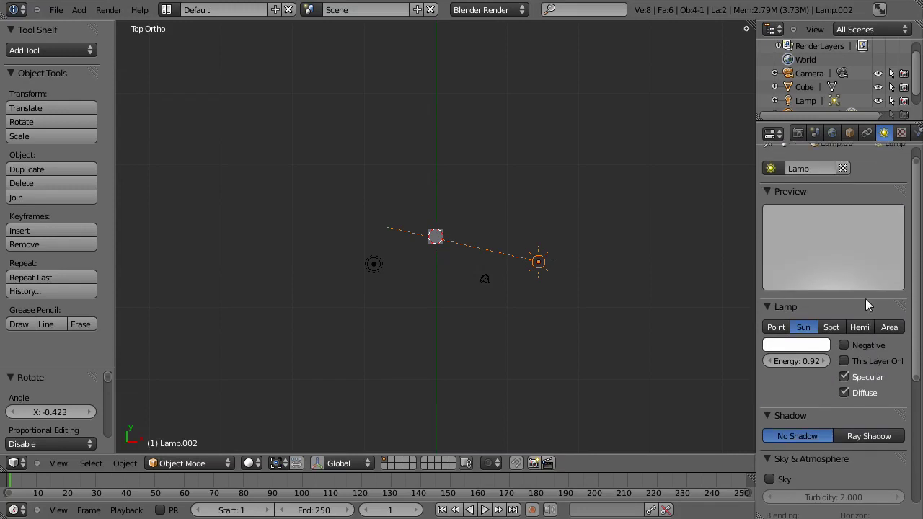